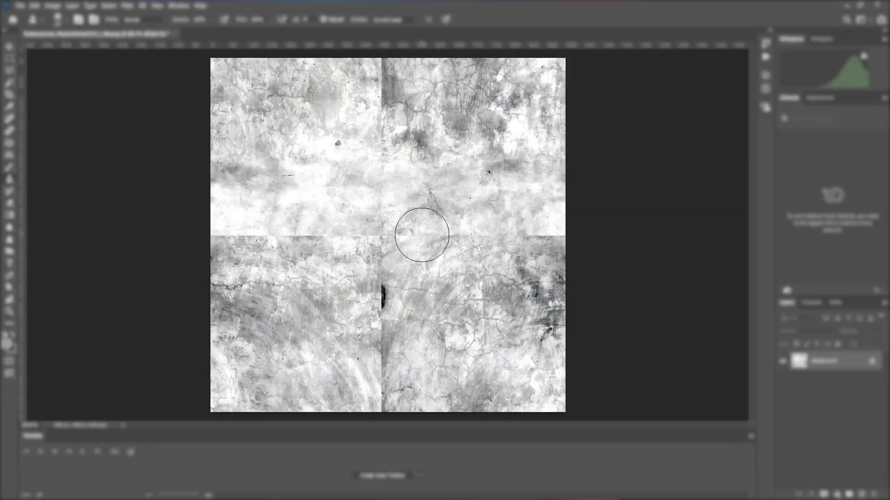
# Clone-stamp over the horizontal seam of the offset stone texture in Photoshop.
pyautogui.moveTo(424, 234); pyautogui.dragTo(537, 232)
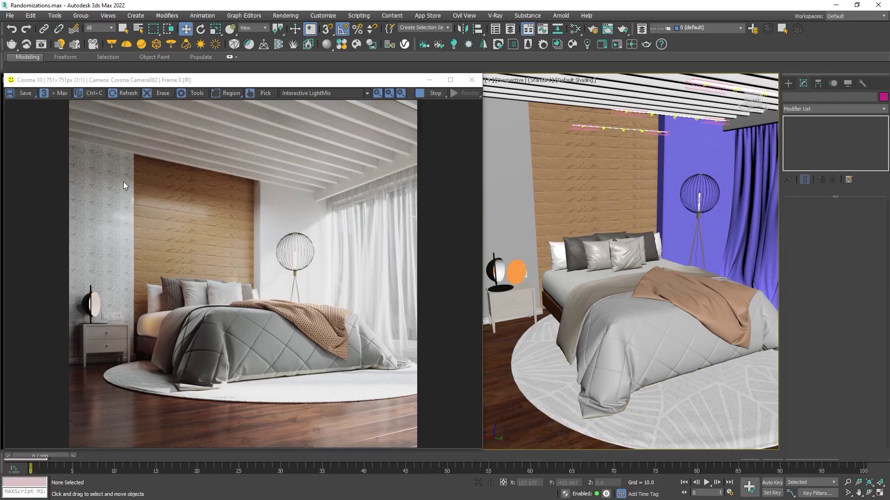
# Limit the Corona render to a region over the left stone wall and open the Slate Material Editor.
pyautogui.click(230, 93)
pyautogui.moveTo(142, 143); pyautogui.dragTo(46, 315)
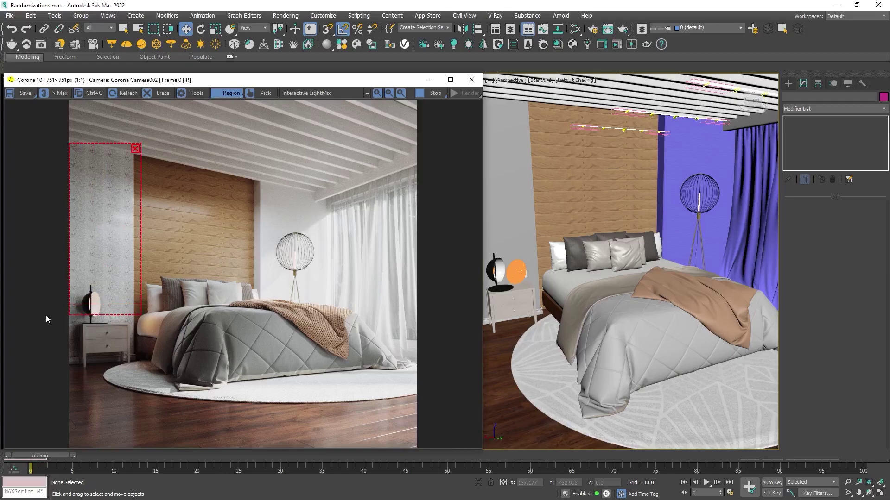
pyautogui.press('m')
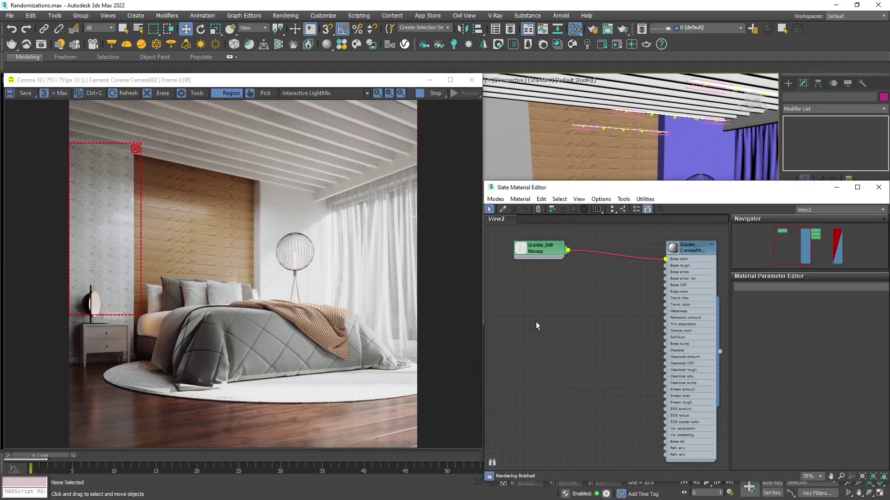
# Add a CoronaMappingRandomizer node from Maps > Corona beside the Granite material.
pyautogui.scroll(3, 613, 263)
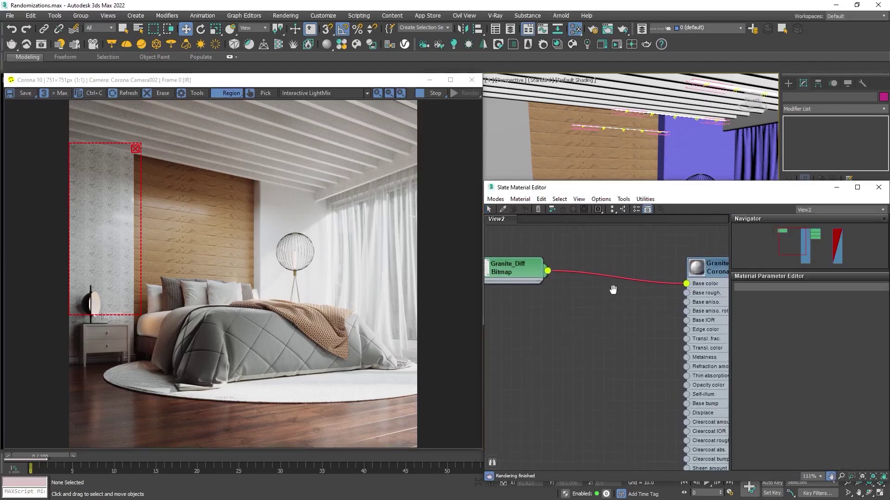
pyautogui.rightClick(593, 256)
pyautogui.moveTo(623, 273)
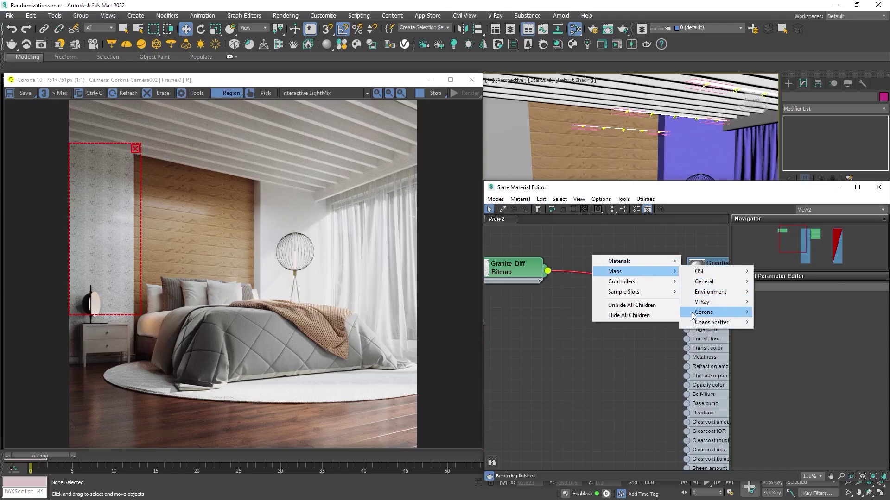
pyautogui.moveTo(721, 314)
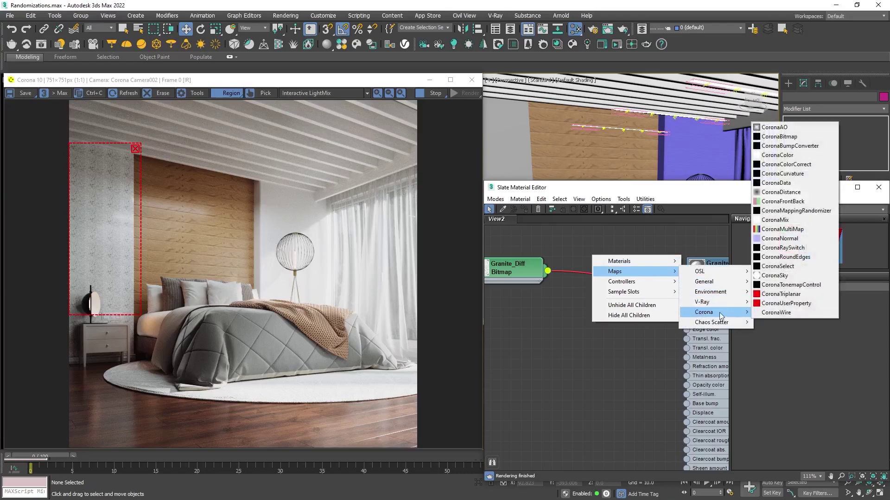
pyautogui.click(818, 211)
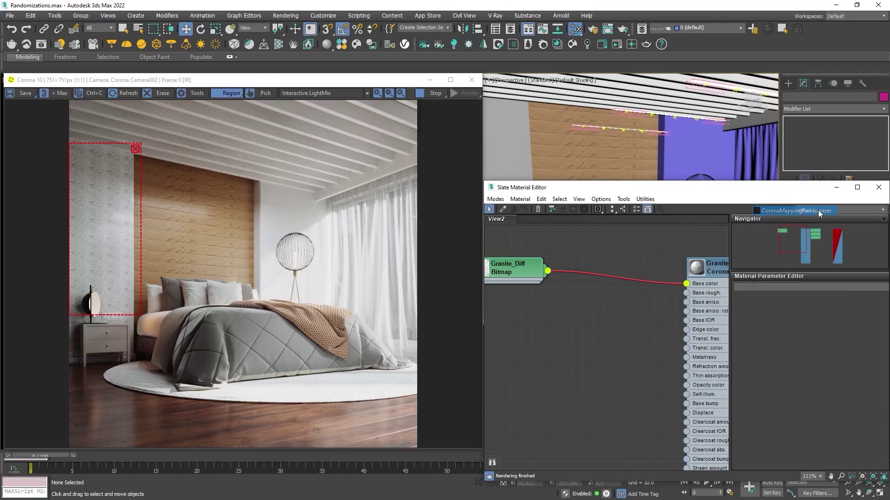
# Wire Granite_Diff through the randomizer into the Granite material's Base color.
pyautogui.moveTo(598, 254); pyautogui.dragTo(624, 235)
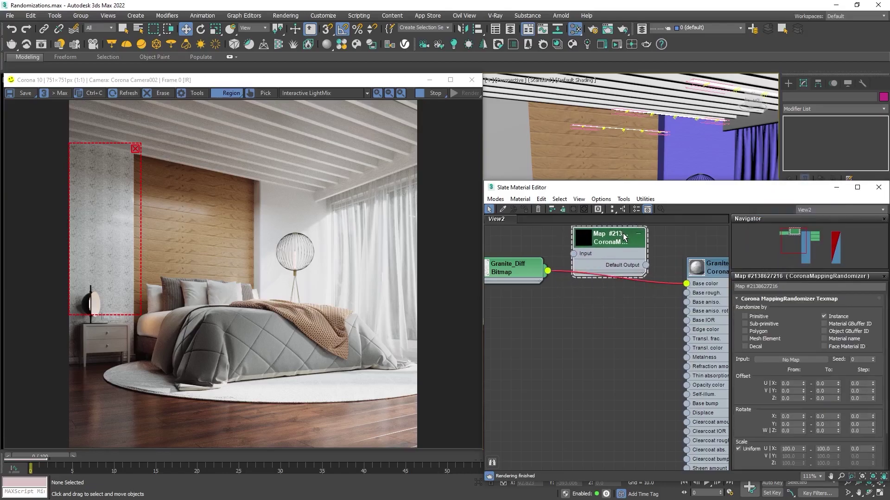
pyautogui.moveTo(548, 270); pyautogui.dragTo(573, 253)
pyautogui.moveTo(642, 265); pyautogui.dragTo(686, 284)
# Set the random rotation upper limit to 360 degrees and randomize each tile.
pyautogui.scroll(-3, 751, 352)
pyautogui.scroll(-1, 755, 354)
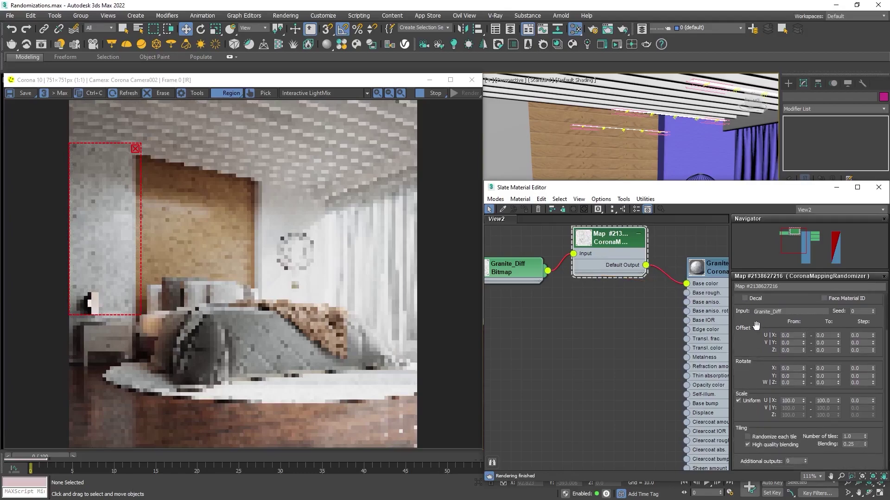
pyautogui.click(828, 383)
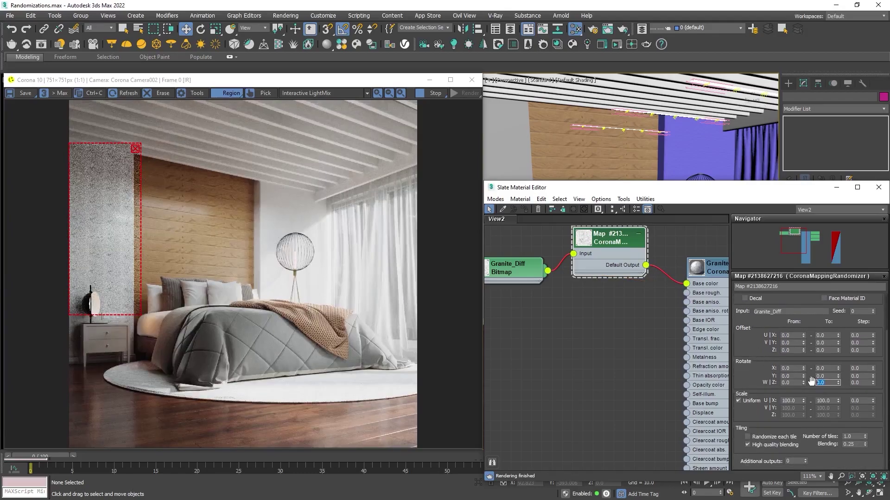
pyautogui.write('360')
pyautogui.press('Return')
pyautogui.click(747, 436)
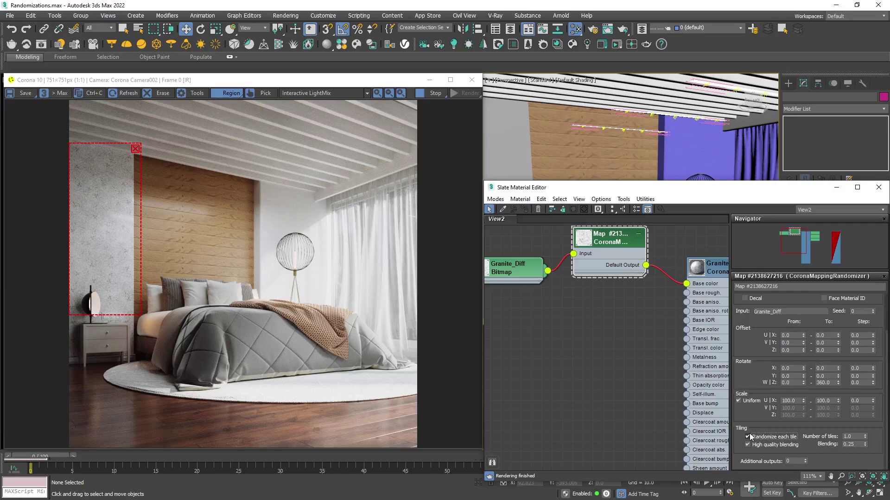
# Set the randomizer's uniform scale range from 60 to 140.
pyautogui.doubleClick(790, 401)
pyautogui.write('60')
pyautogui.press('Tab')
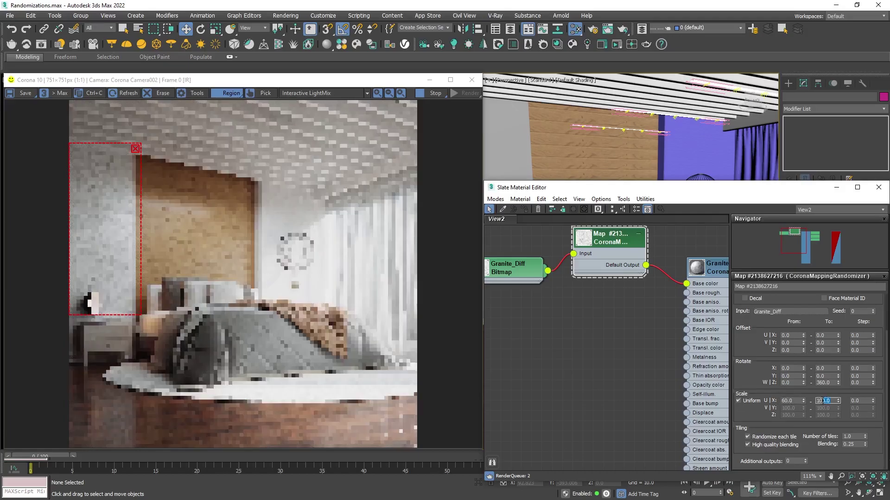
pyautogui.write('140')
pyautogui.press('Return')
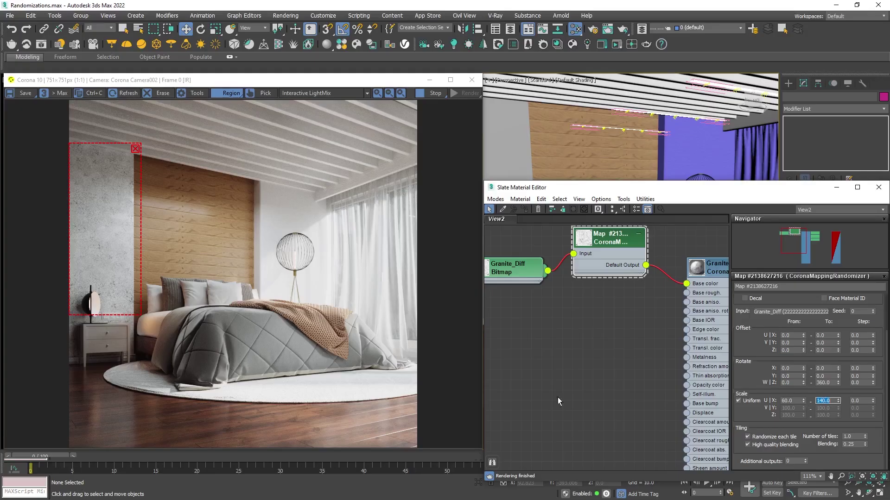
# Move the render region to the wood-board wall and bring the Wood material nodes into view.
pyautogui.moveTo(130, 148); pyautogui.dragTo(262, 328)
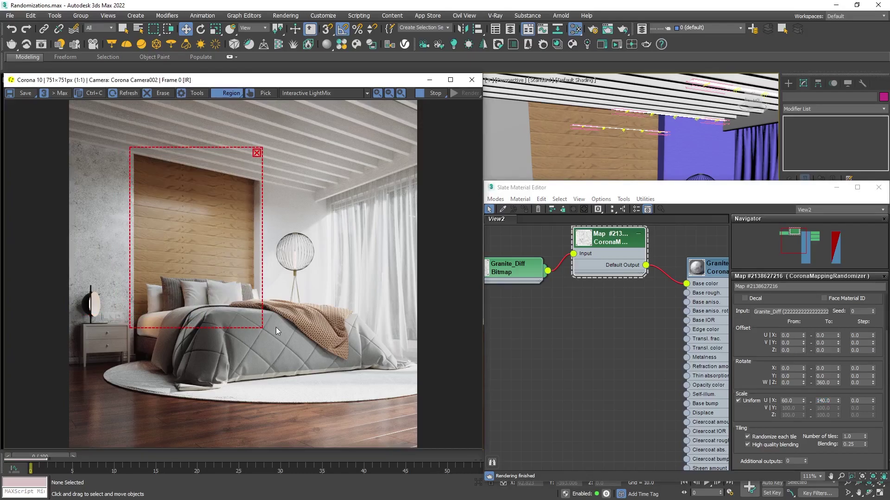
pyautogui.moveTo(672, 332); pyautogui.dragTo(601, 308, button='middle')
pyautogui.scroll(1, 601, 308)
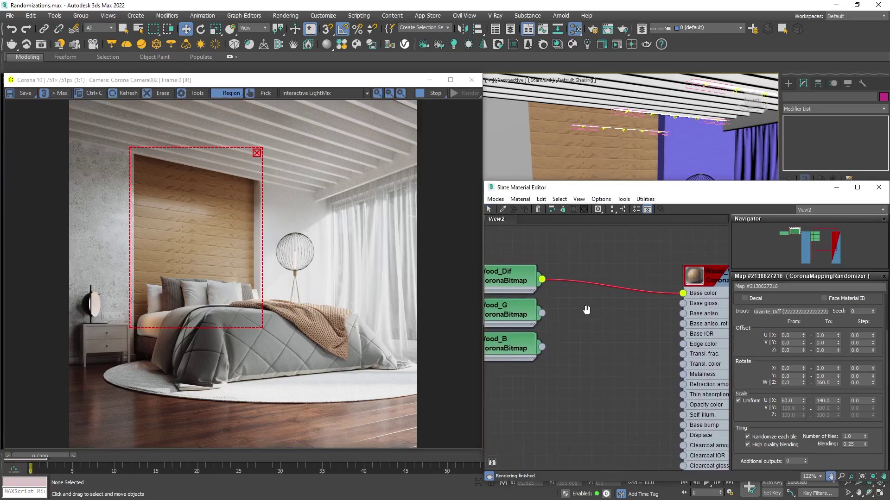
# Add a CoronaMappingRandomizer and route Wood_Dif through it into the wood material's Base color.
pyautogui.rightClick(550, 248)
pyautogui.moveTo(663, 304)
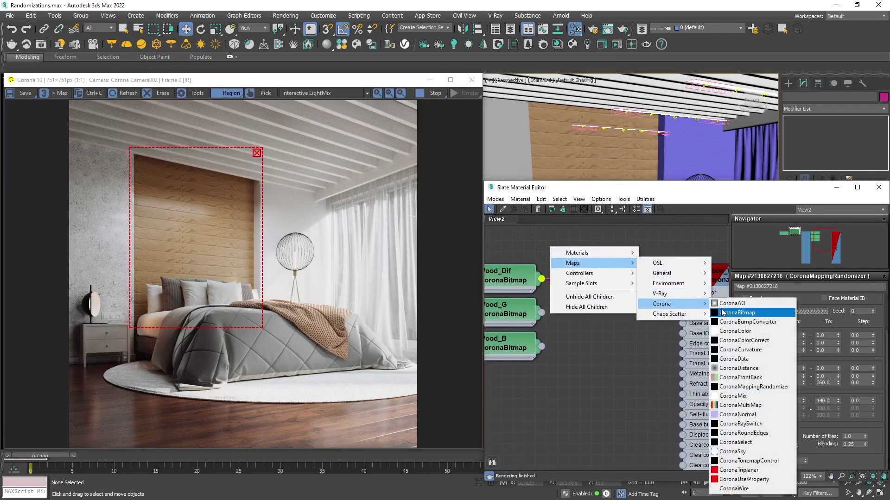
pyautogui.click(751, 387)
pyautogui.moveTo(520, 260); pyautogui.dragTo(569, 260)
pyautogui.moveTo(649, 272); pyautogui.dragTo(682, 293)
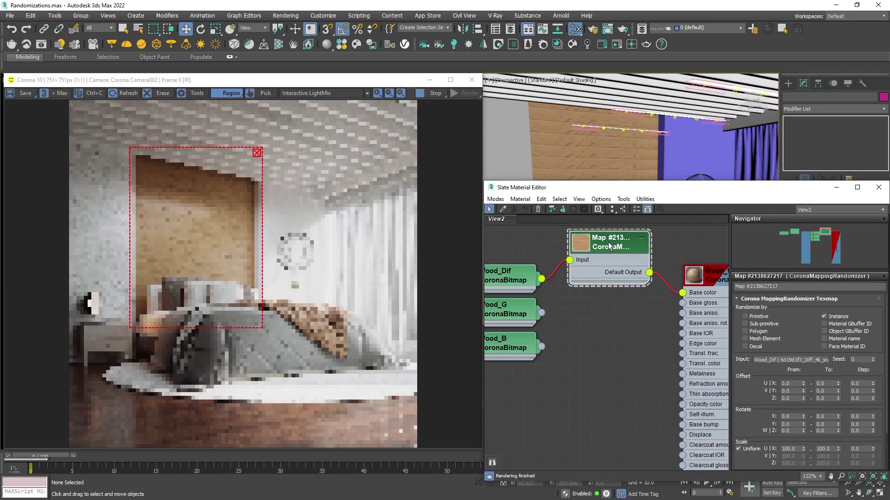
# Select the wood wall Box067 at object level and randomize the texture per Mesh Element.
pyautogui.click(627, 156)
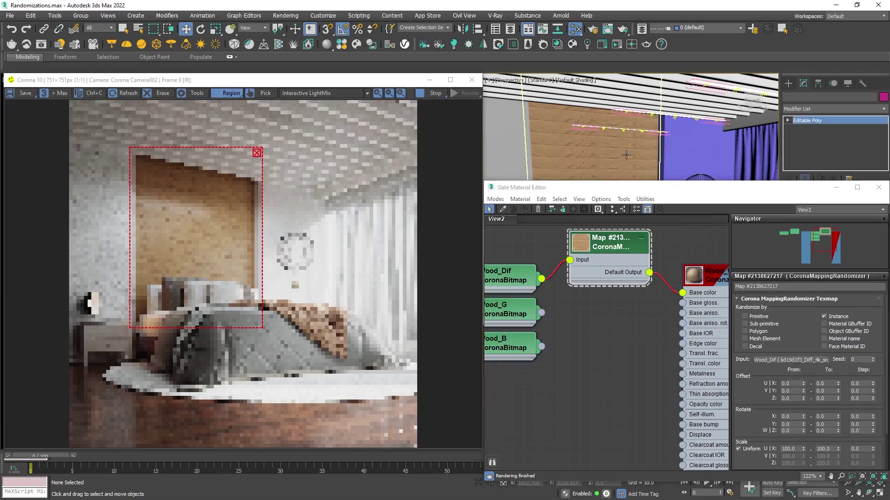
pyautogui.click(629, 139)
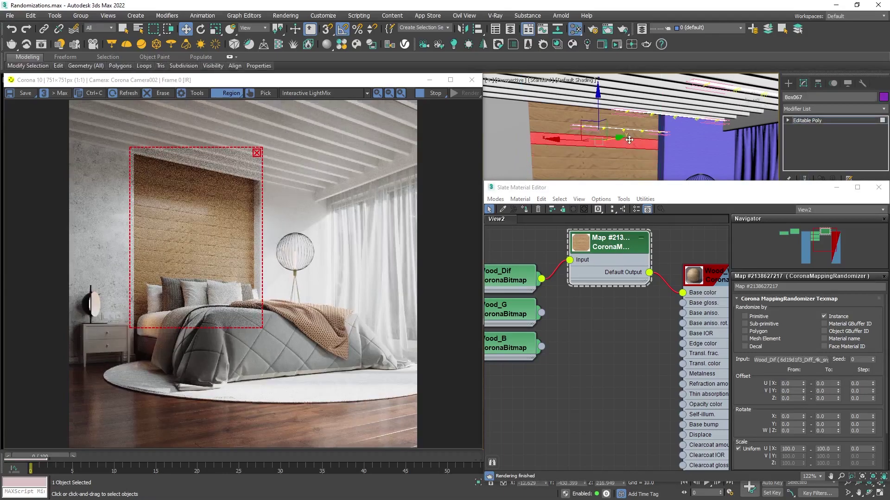
pyautogui.press('4')
pyautogui.click(744, 339)
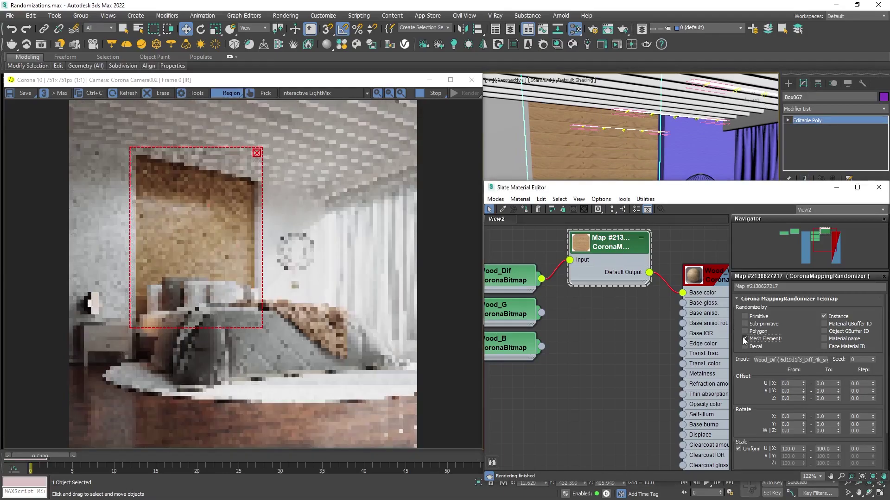
# Set the U and V offset upper limits to 100.
pyautogui.click(823, 384)
pyautogui.write('10')
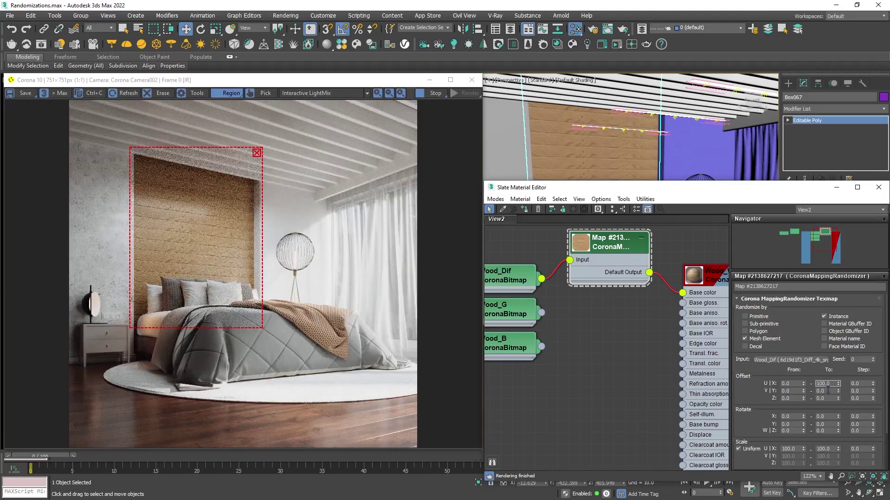
pyautogui.click(824, 391)
pyautogui.write('1')
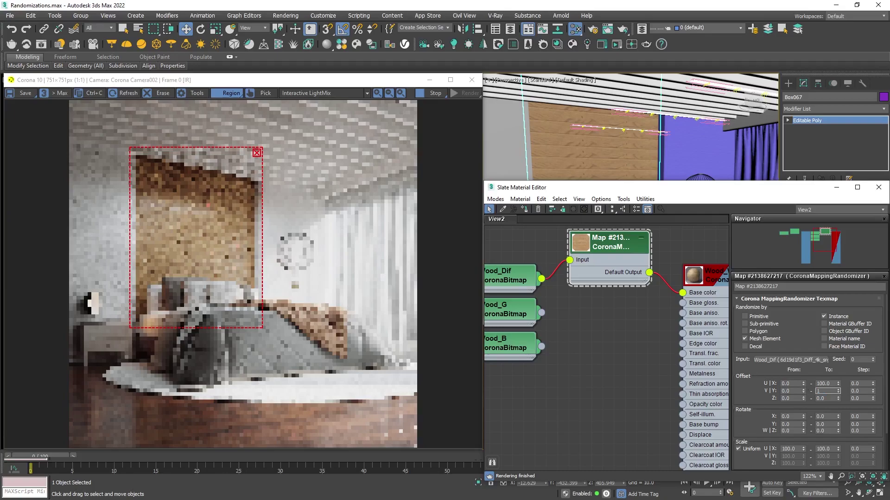
pyautogui.write('00')
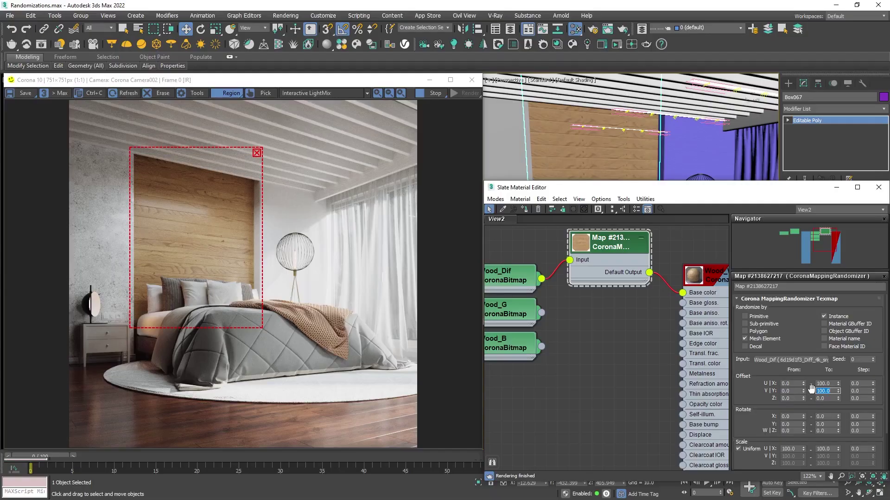
# Make room by moving the Wood_Wall material right and add a CoronaMultiMap node.
pyautogui.moveTo(684, 281); pyautogui.dragTo(636, 284, button='middle')
pyautogui.scroll(-2, 636, 285)
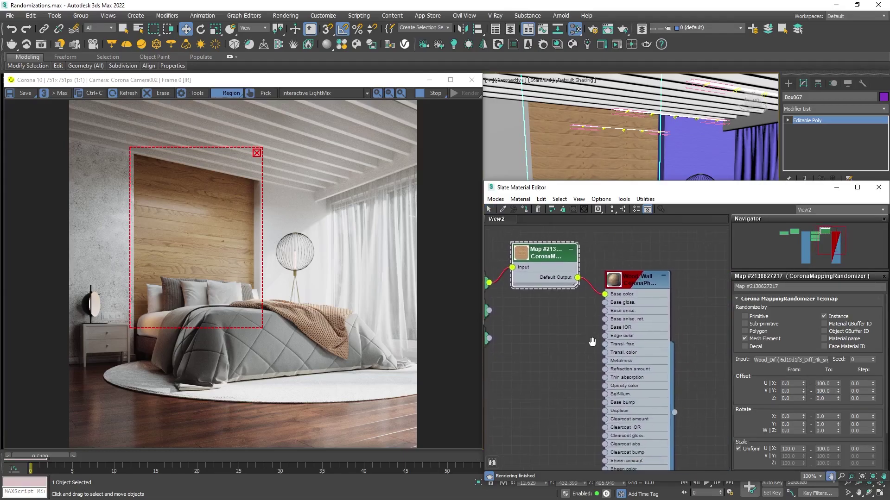
pyautogui.moveTo(636, 284); pyautogui.dragTo(700, 275)
pyautogui.rightClick(613, 296)
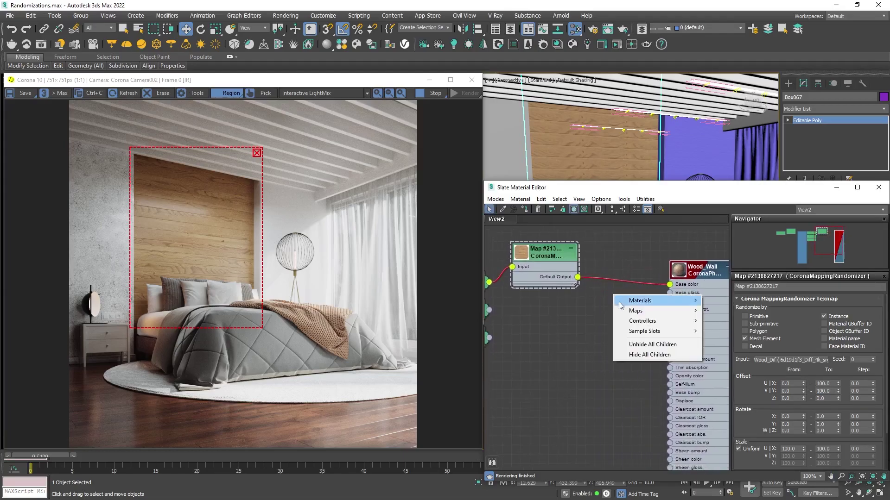
pyautogui.moveTo(623, 314)
pyautogui.moveTo(737, 352)
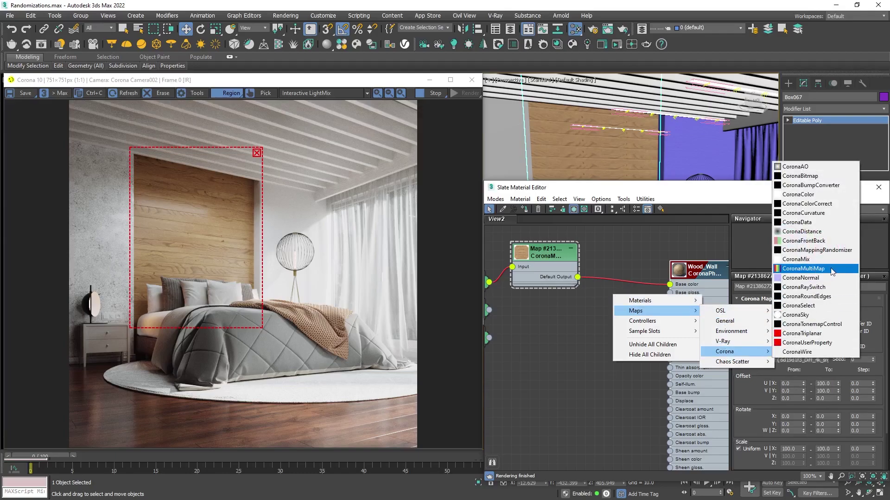
pyautogui.click(803, 268)
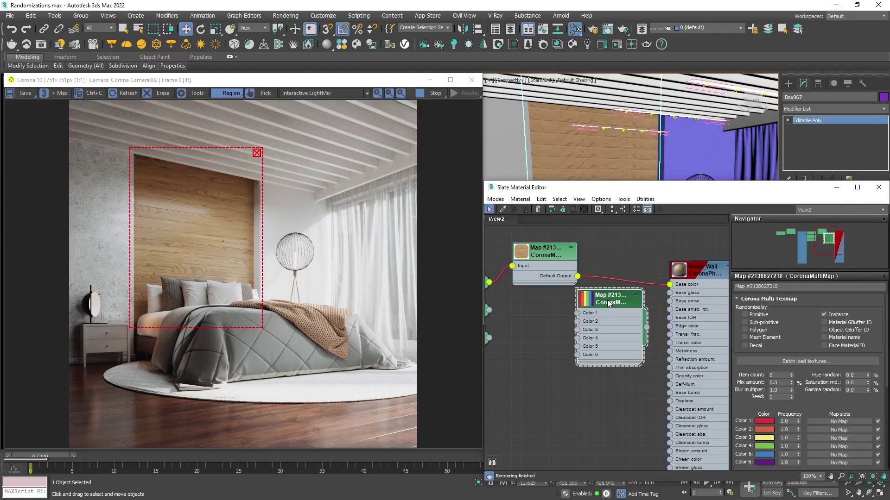
# Set the multimap's item count to 1 and wire the randomizer into its Color 1.
pyautogui.doubleClick(774, 375)
pyautogui.write('5')
pyautogui.press('Return')
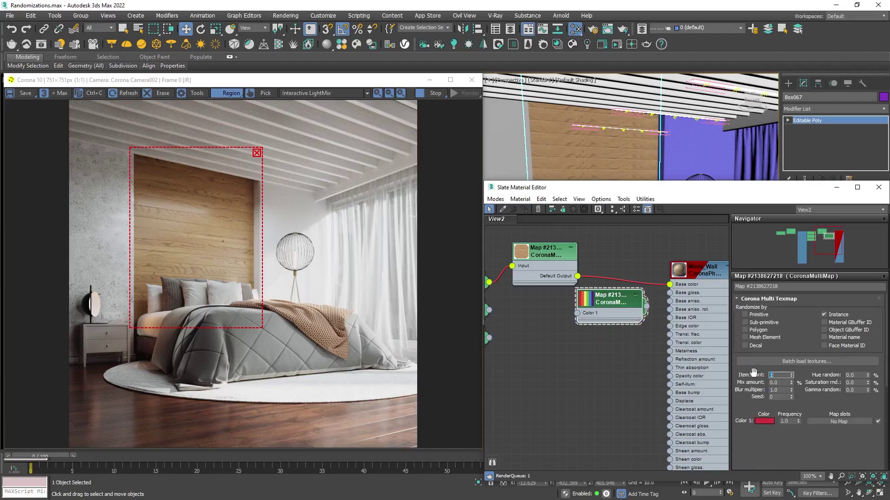
pyautogui.moveTo(592, 315); pyautogui.dragTo(587, 258)
pyautogui.moveTo(655, 250); pyautogui.dragTo(669, 286)
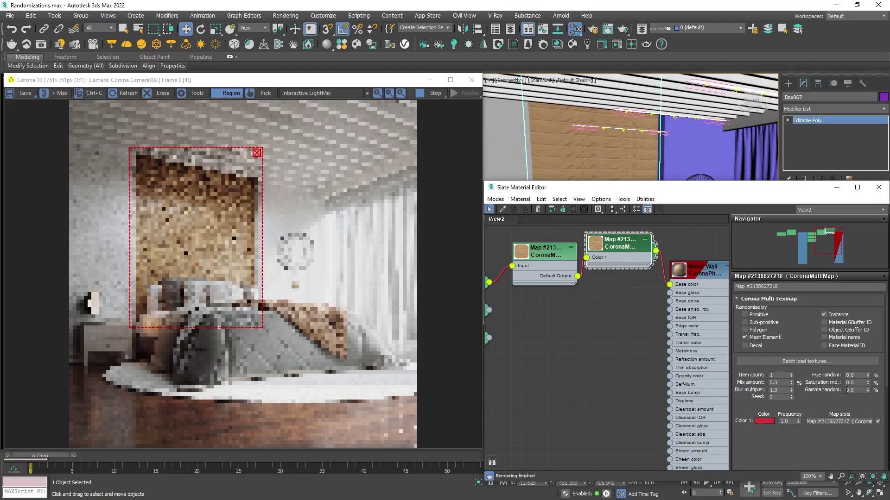
# Set the multimap's gamma random to 3, saturation random to 3 and hue random to 5.
pyautogui.click(832, 390)
pyautogui.write('30')
pyautogui.press('Return')
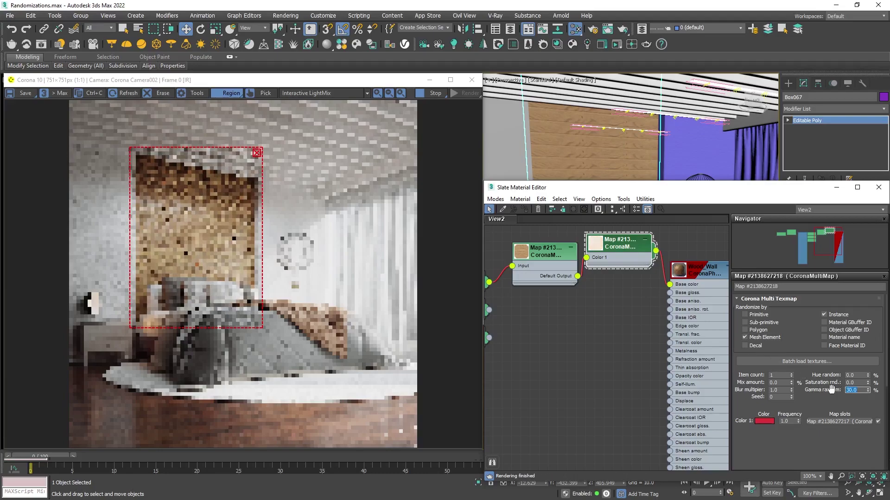
pyautogui.press('BackSpace')
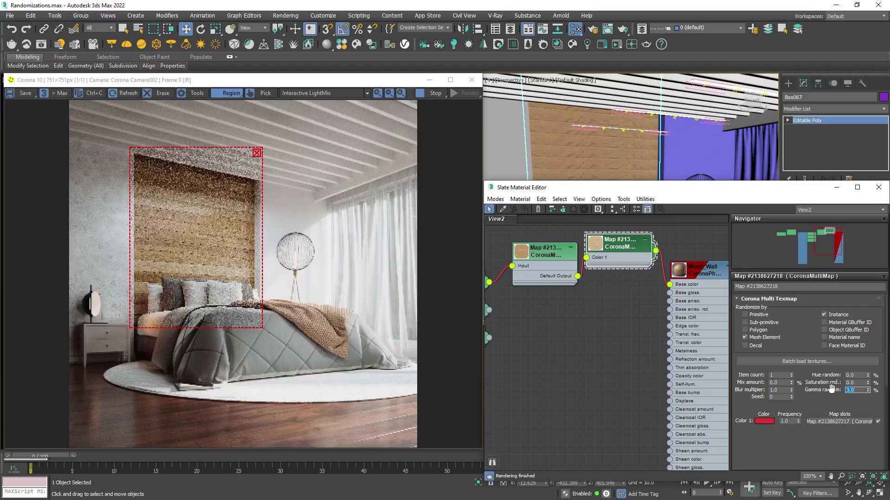
pyautogui.click(855, 383)
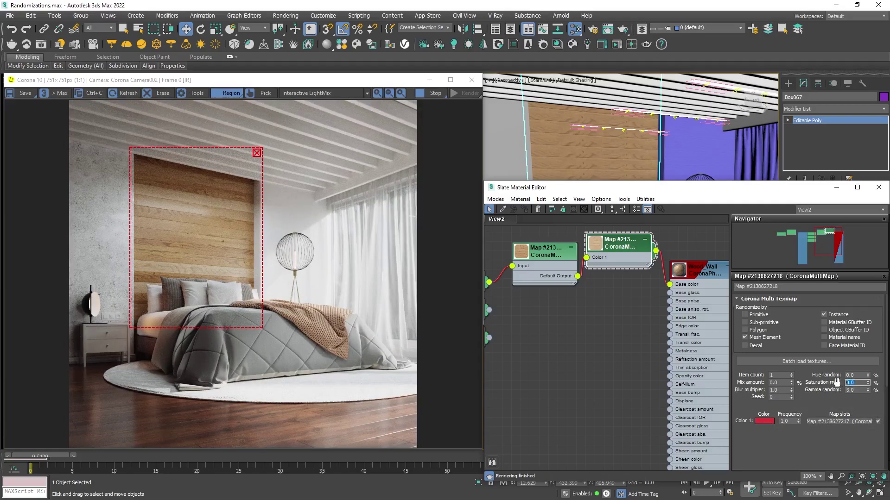
pyautogui.write('50')
pyautogui.press('Return')
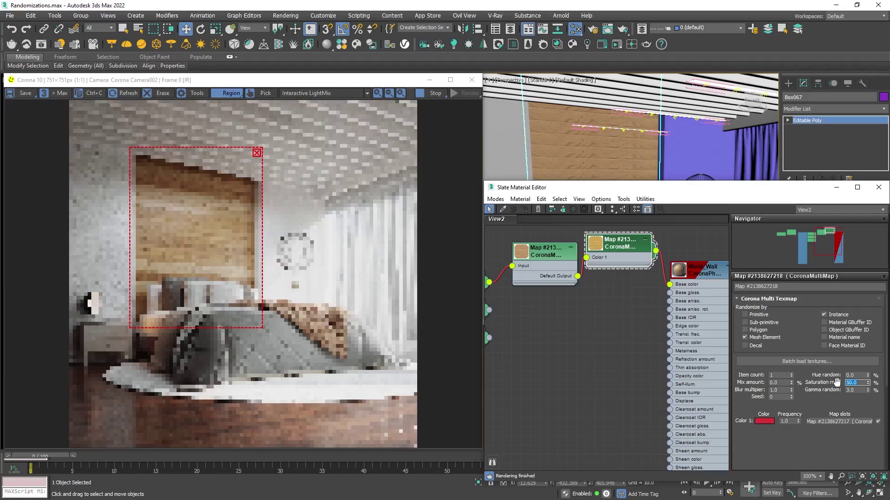
pyautogui.write('3')
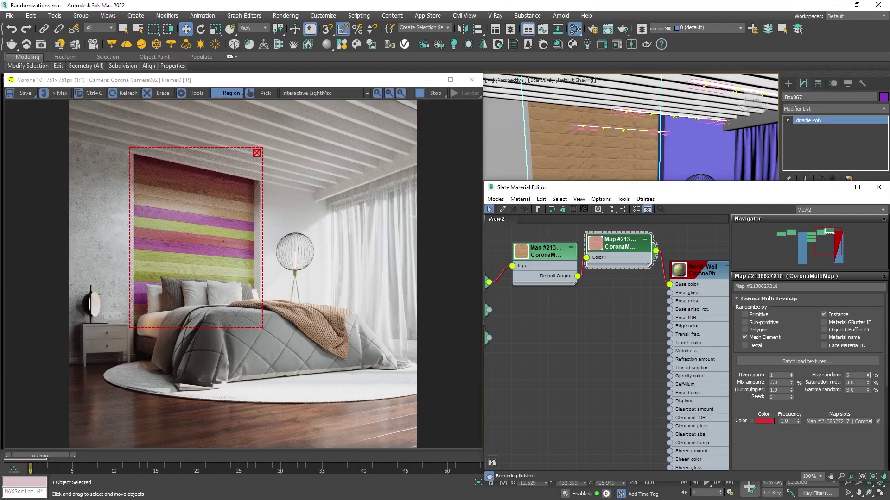
pyautogui.press('Return')
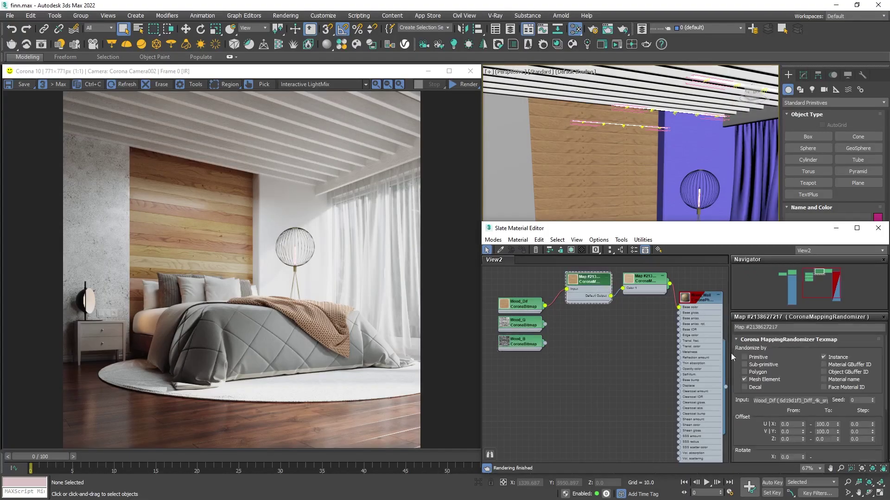
# Give the wood mapping randomizer 2 additional outputs for gloss and bump.
pyautogui.moveTo(749, 435); pyautogui.dragTo(759, 326)
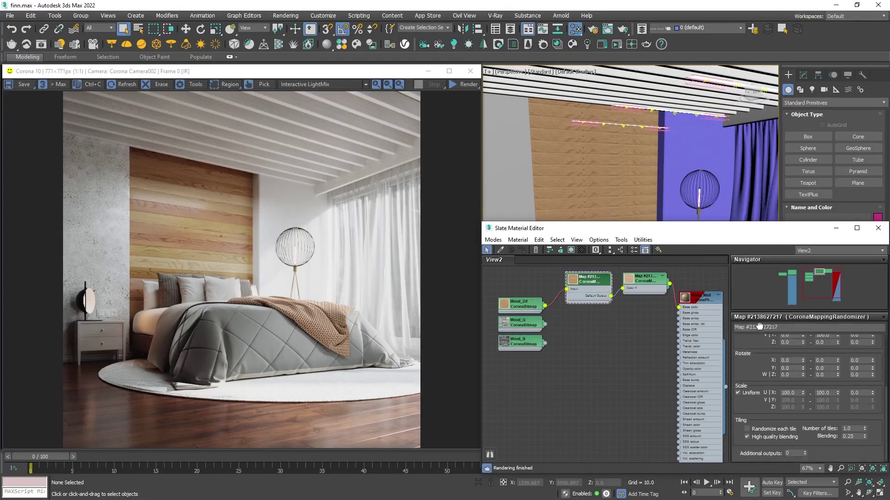
pyautogui.click(805, 452)
pyautogui.click(806, 452)
pyautogui.scroll(4, 552, 312)
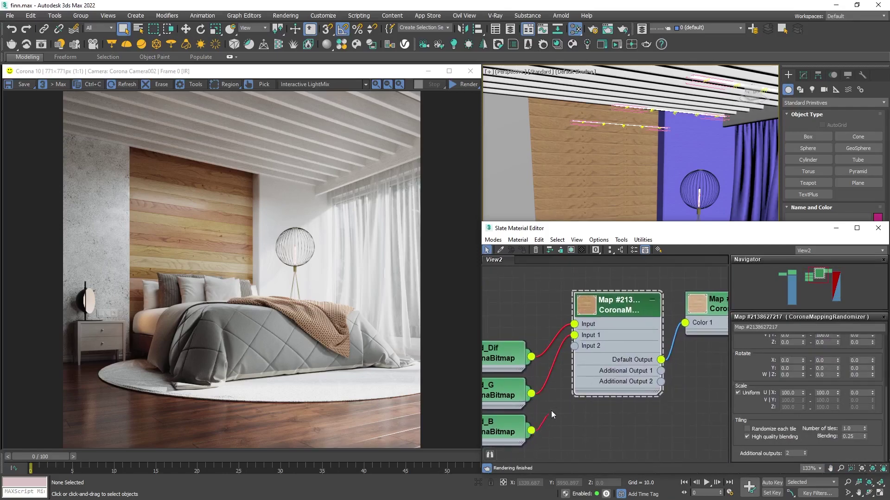
pyautogui.moveTo(686, 409); pyautogui.dragTo(539, 327, button='middle')
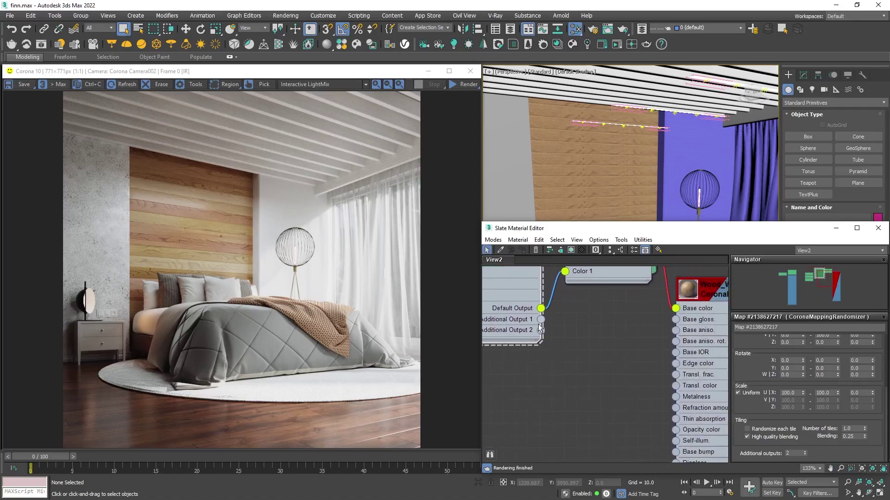